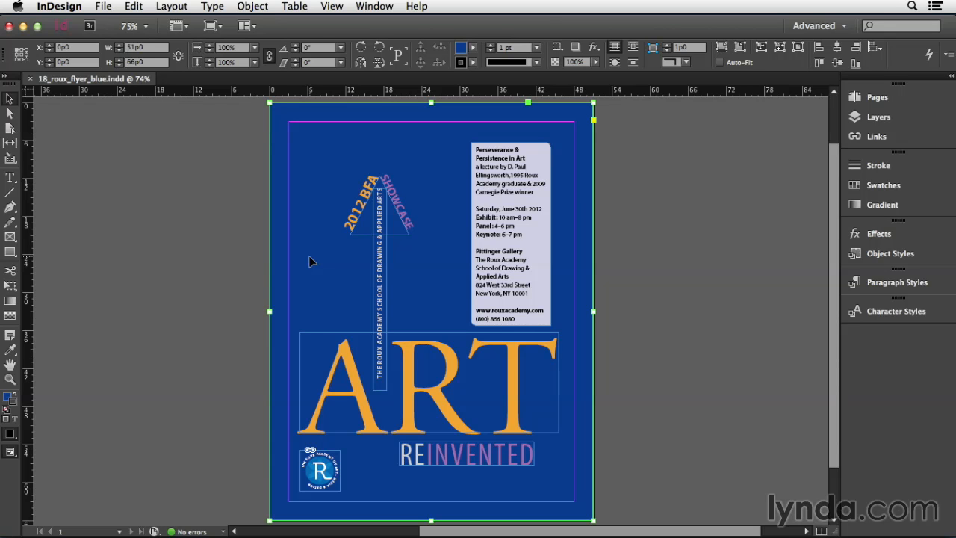
# - Look at the PatternMaker product page in Safari and return to the flyer in InDesign
pyautogui.press('super+Tab')
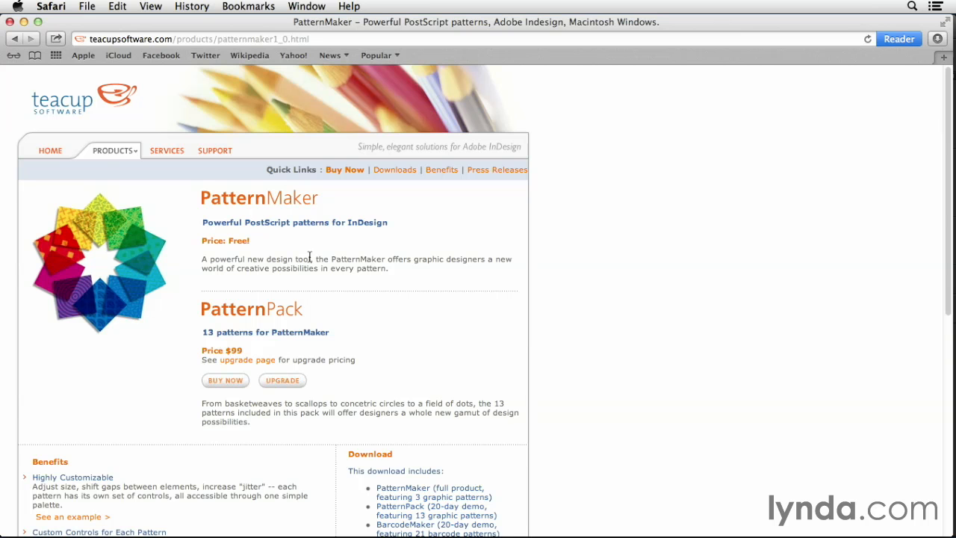
pyautogui.press('super+Tab')
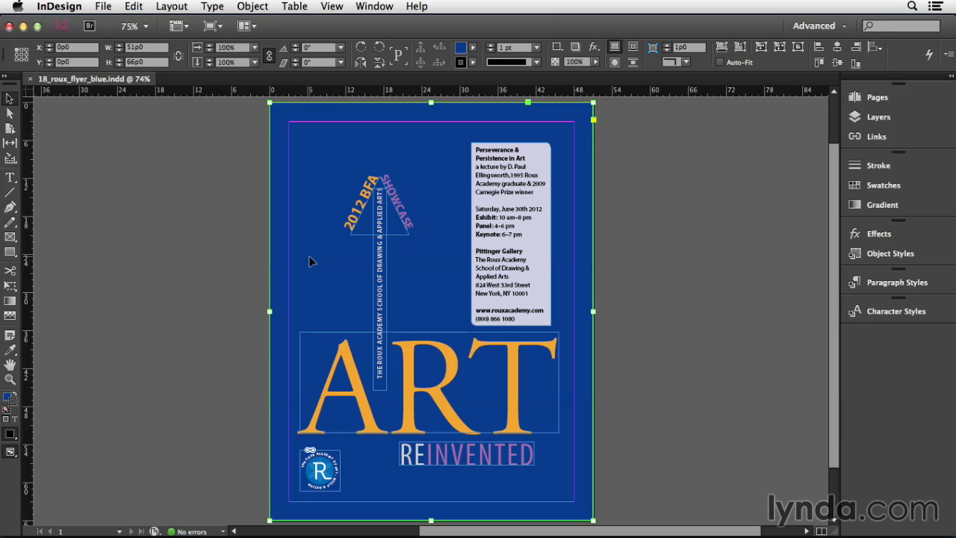
# - Open PatternMaker and apply the Crosses pattern to the selected blue background frame
pyautogui.click(374, 7)
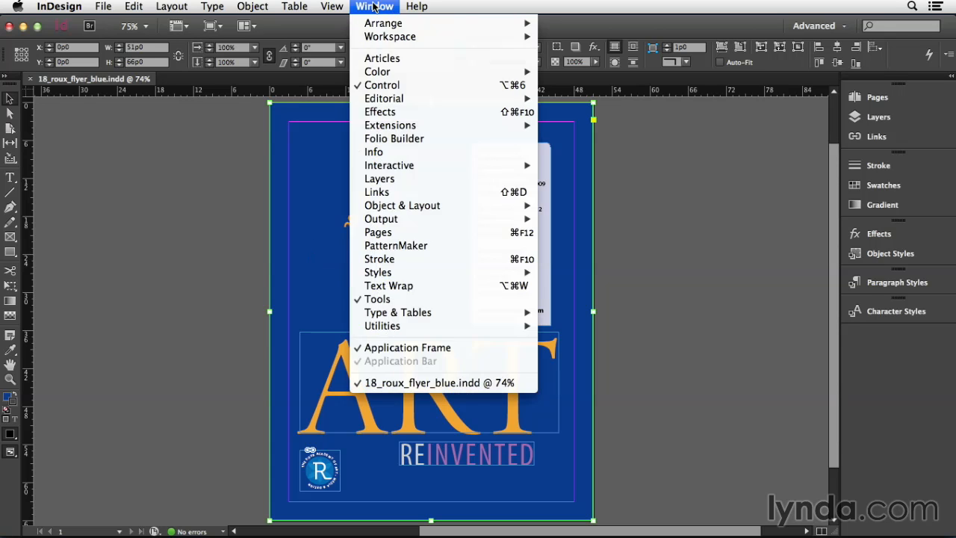
pyautogui.click(438, 251)
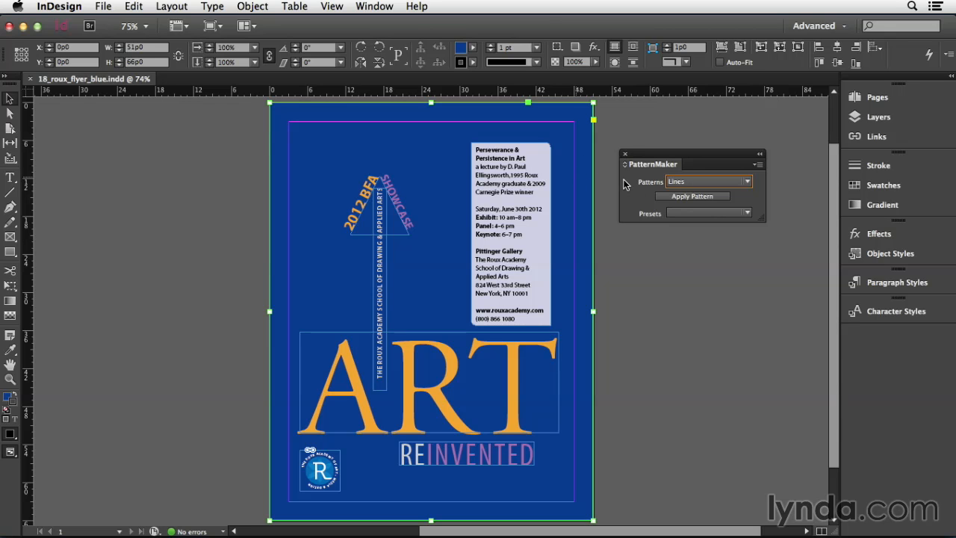
pyautogui.click(690, 185)
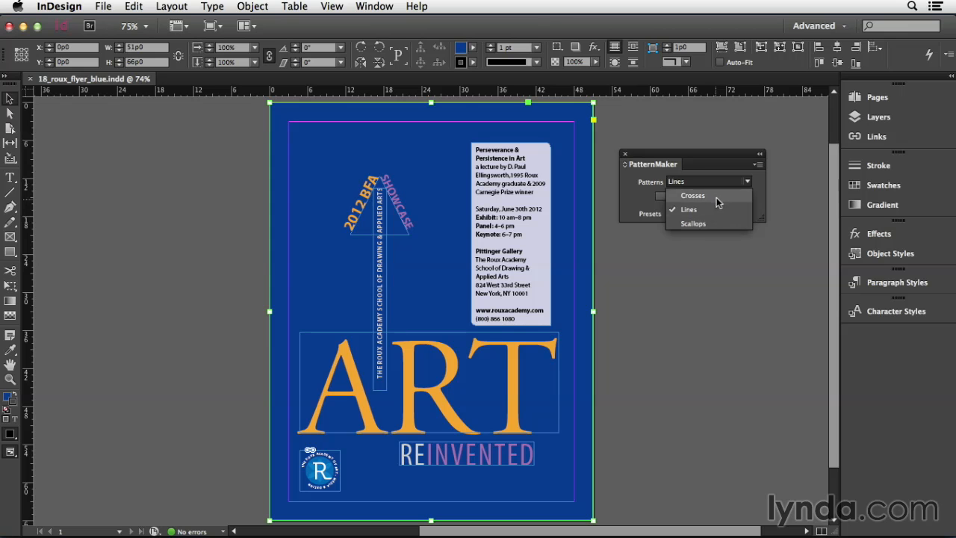
pyautogui.click(716, 197)
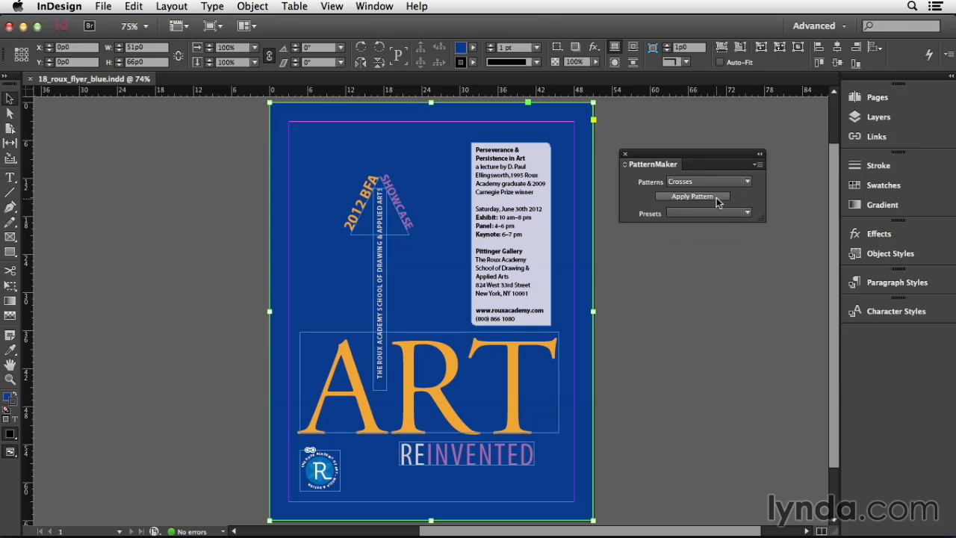
pyautogui.click(715, 197)
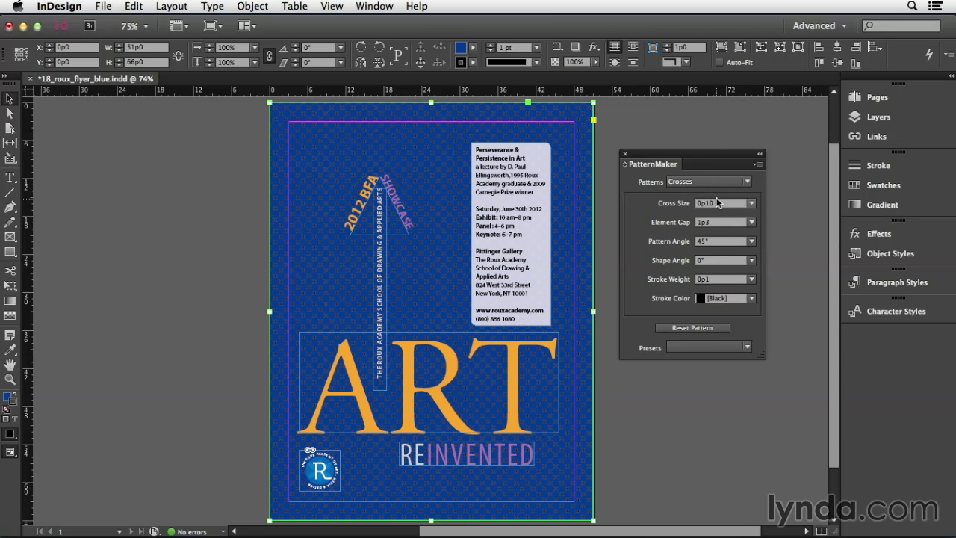
# - Set the Crosses pattern's shape angle to 15° and its cross size to 5p3
pyautogui.press('super+2')
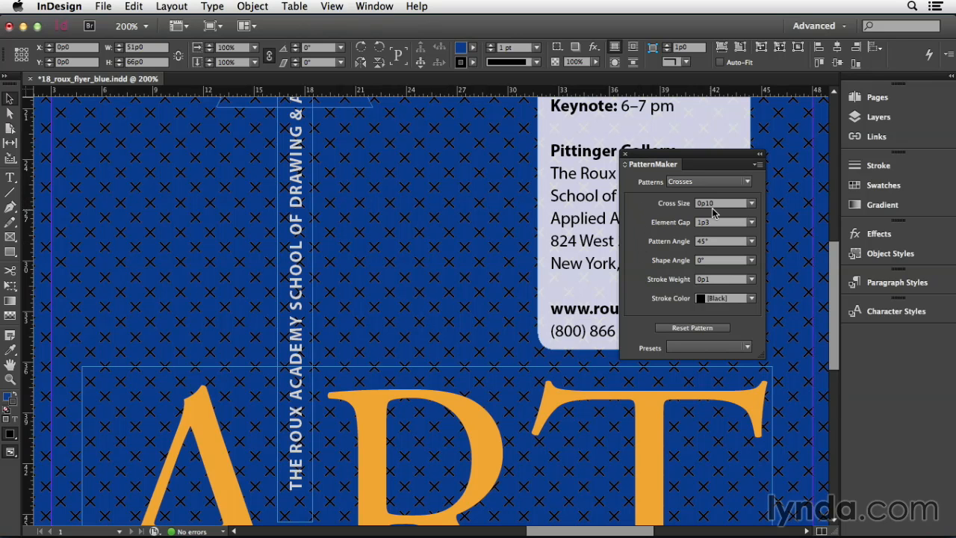
pyautogui.click(719, 259)
pyautogui.write('15')
pyautogui.press('Return')
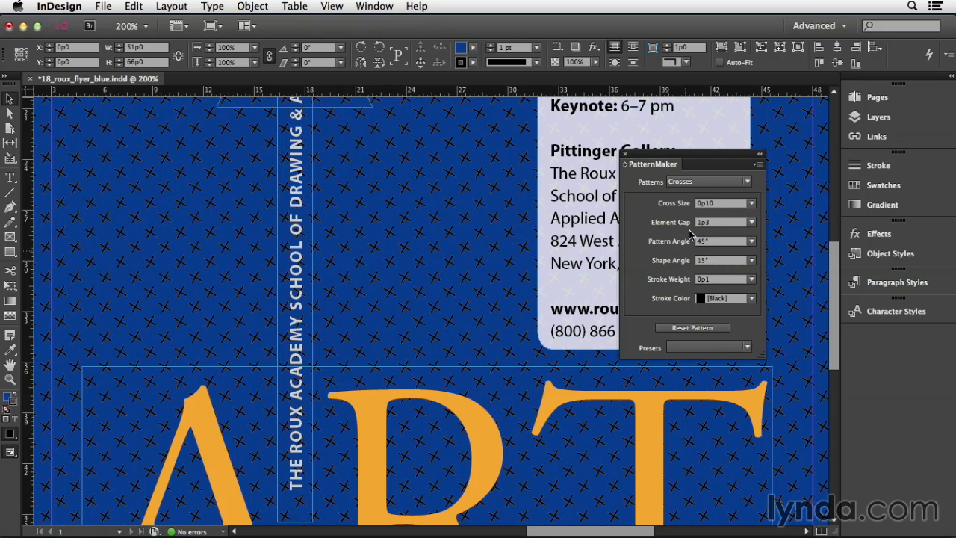
pyautogui.click(718, 206)
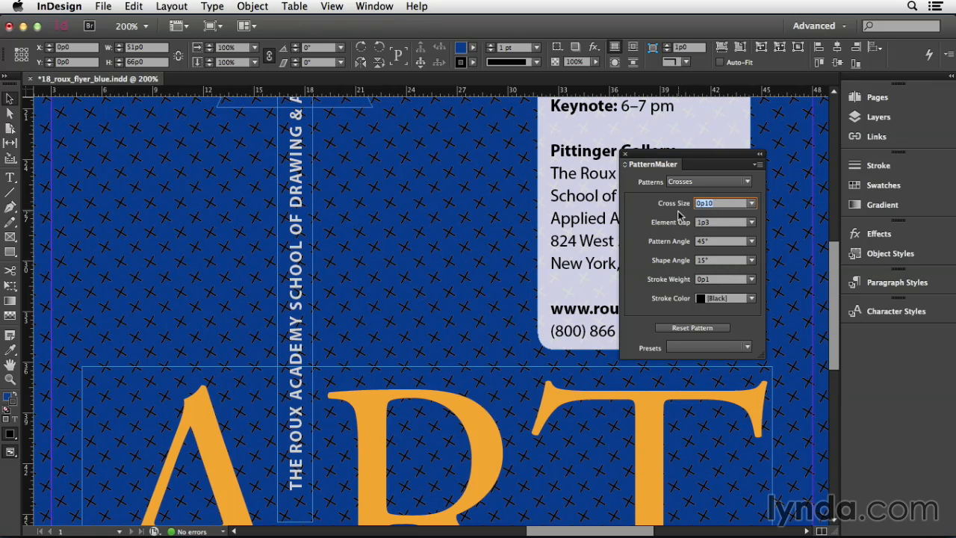
pyautogui.write('5p3')
pyautogui.press('Return')
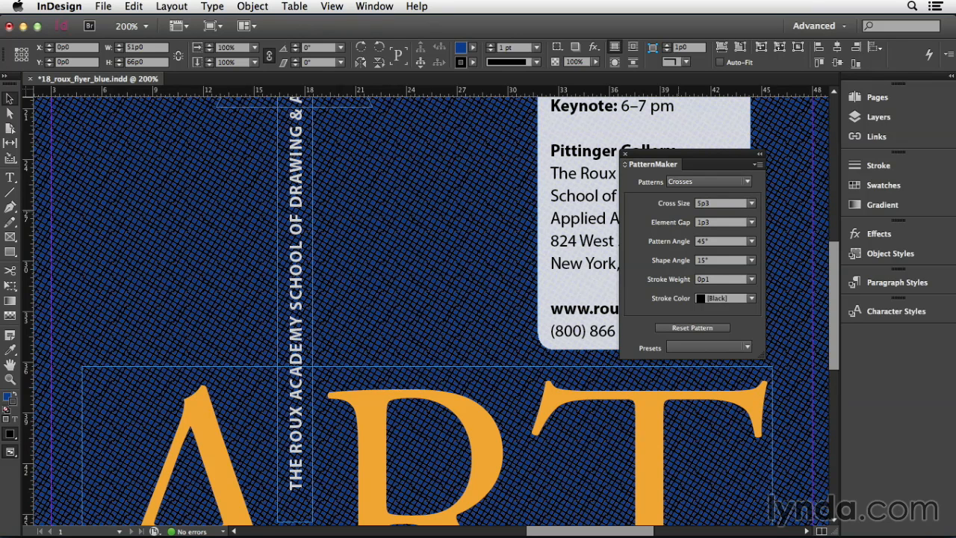
# - Set the Crosses pattern's element gap to 1p7 and its stroke color to the cyan swatch C=100 M=0 Y=0 K=0
pyautogui.doubleClick(721, 223)
pyautogui.write('1p7')
pyautogui.press('Tab')
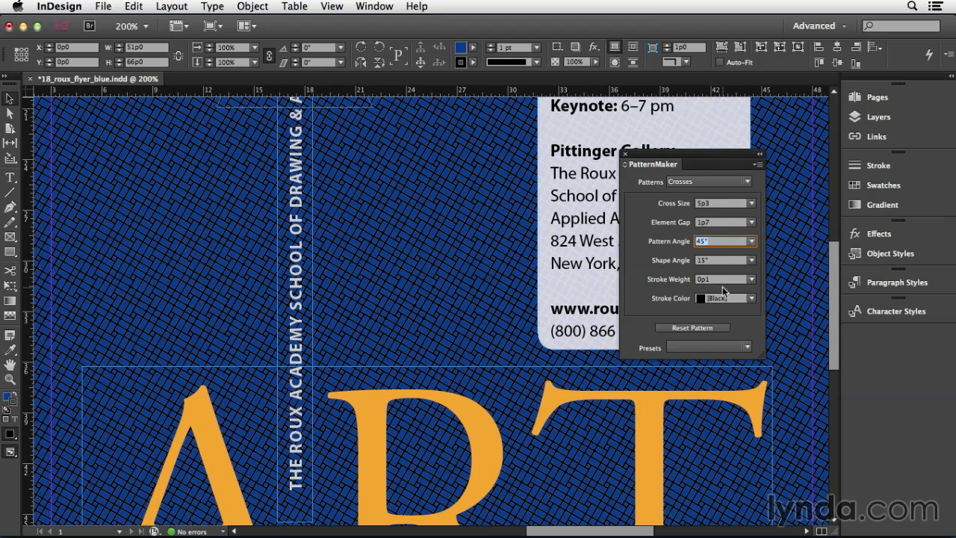
pyautogui.click(737, 303)
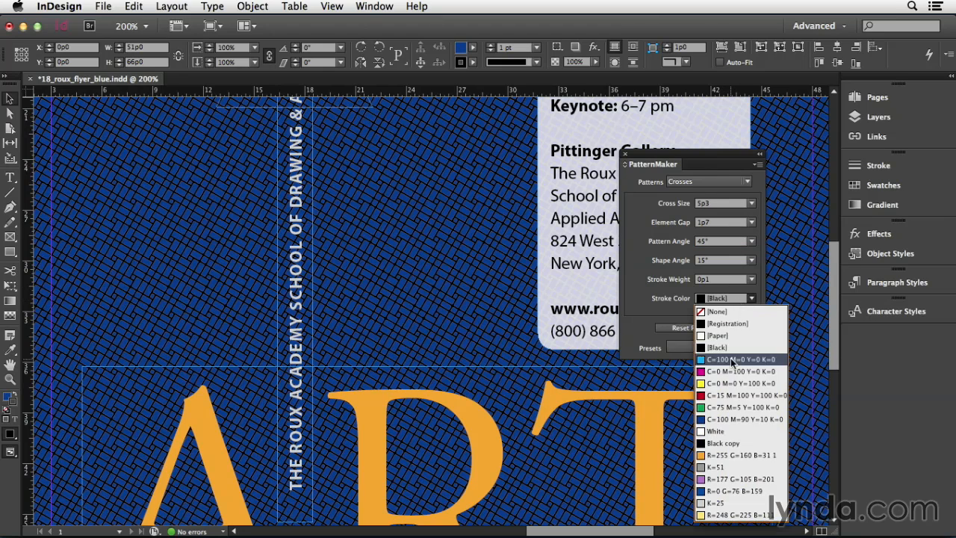
pyautogui.click(727, 353)
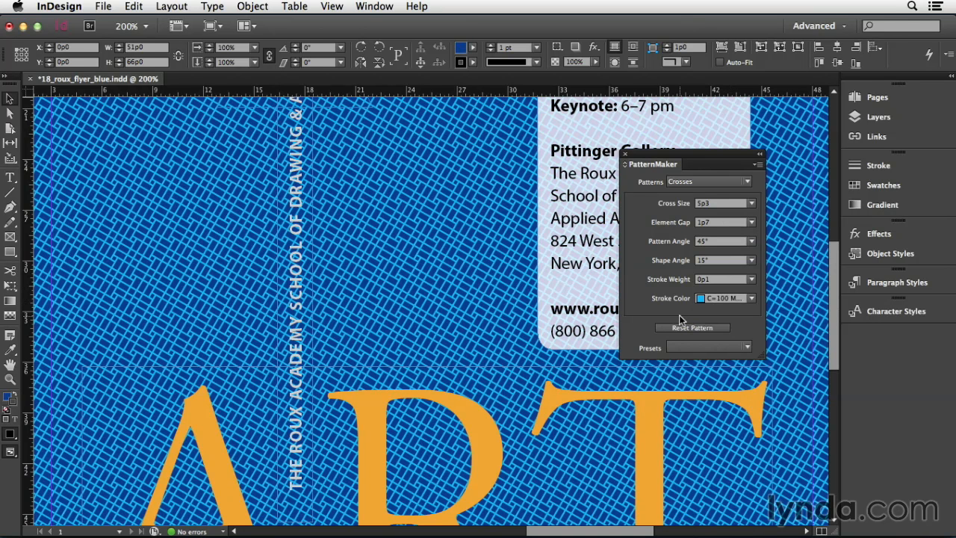
# - Rework the Crosses pattern with cross size 10p0, element gap 1p6, pattern angle 50° and shape angle 7°
pyautogui.click(712, 203)
pyautogui.write('10p')
pyautogui.press('Tab')
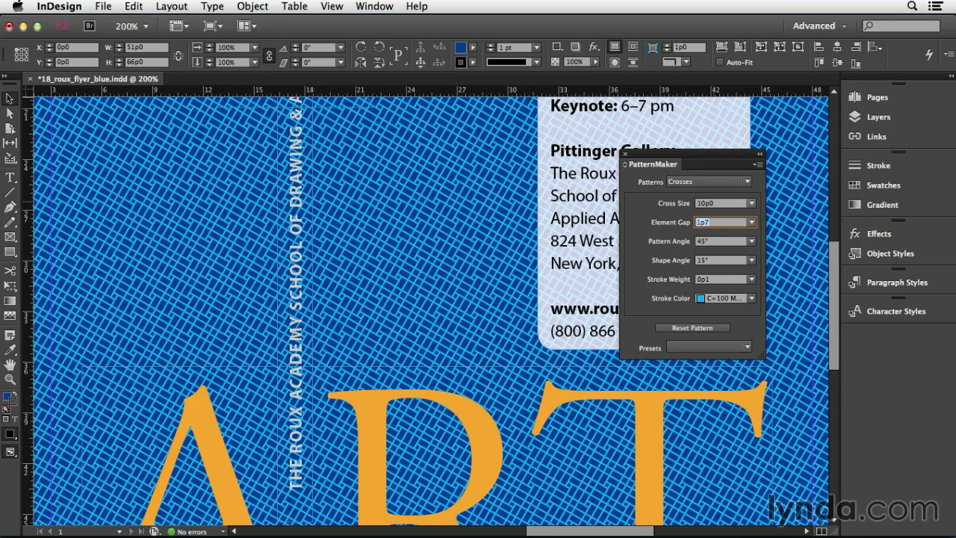
pyautogui.write('1p6')
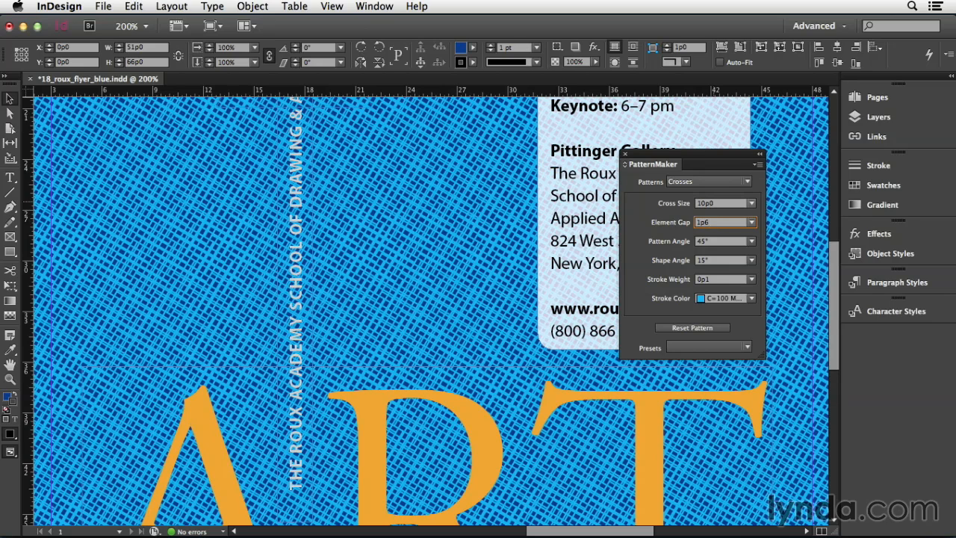
pyautogui.press('Tab')
pyautogui.write('50')
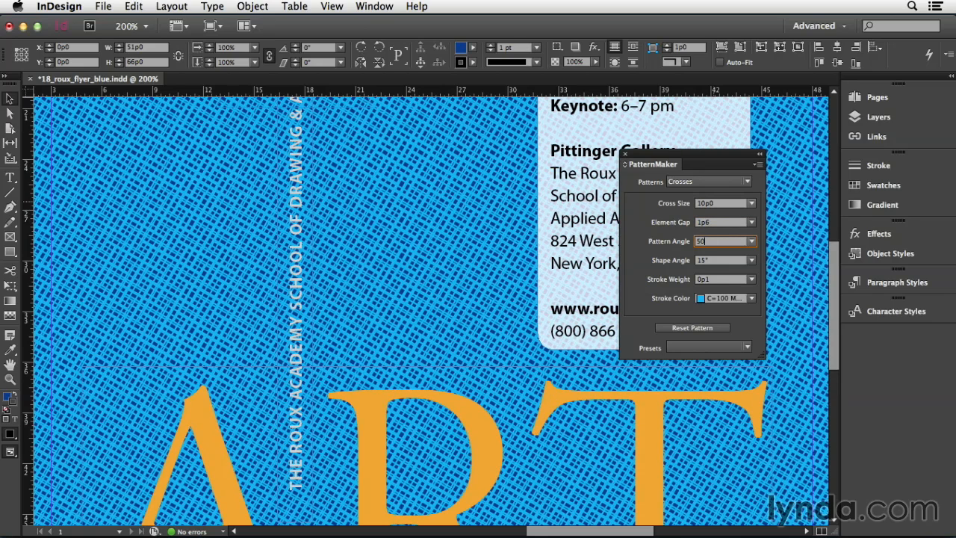
pyautogui.press('Tab')
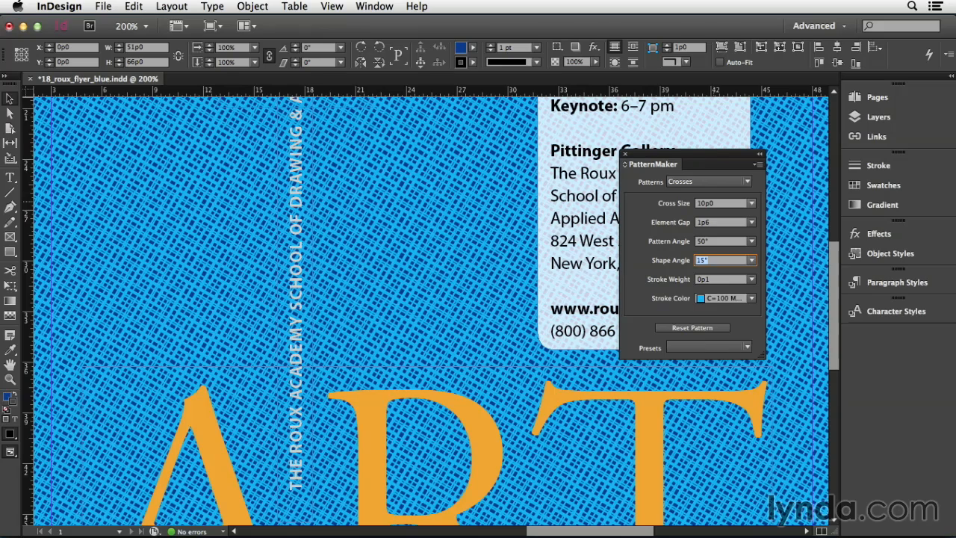
pyautogui.write('2')
pyautogui.press('Return')
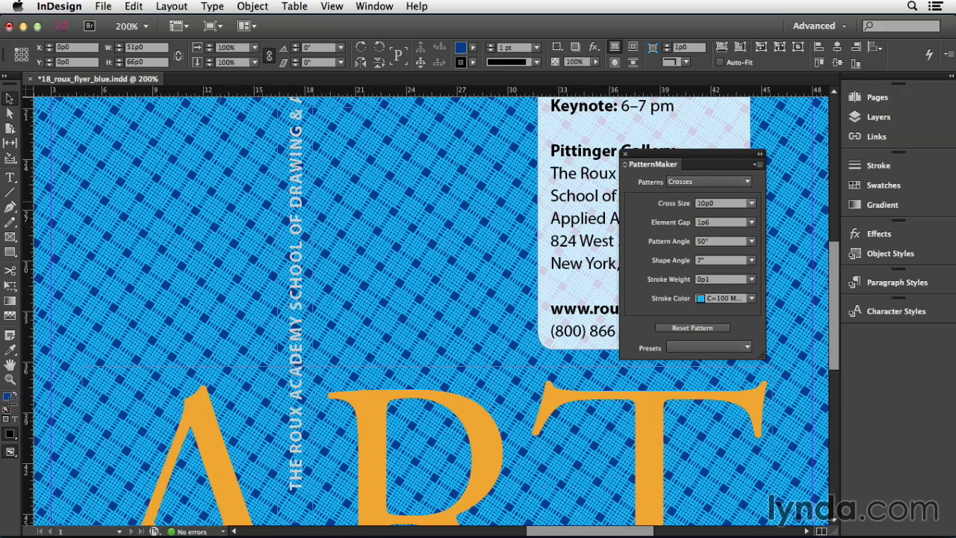
# - Change the background frame's pattern to Lines and set its iterations to 8
pyautogui.click(726, 180)
pyautogui.click(712, 208)
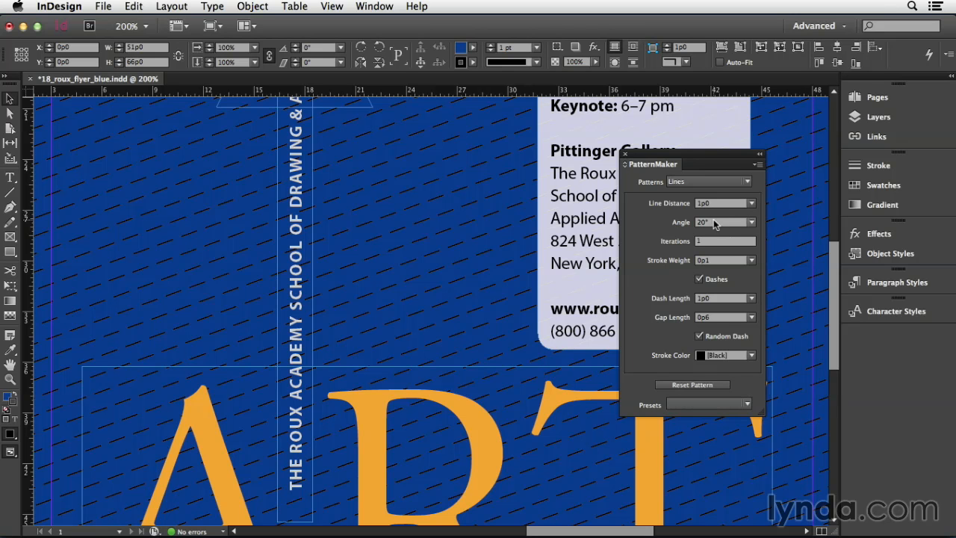
pyautogui.click(704, 241)
pyautogui.write('8')
pyautogui.press('Tab')
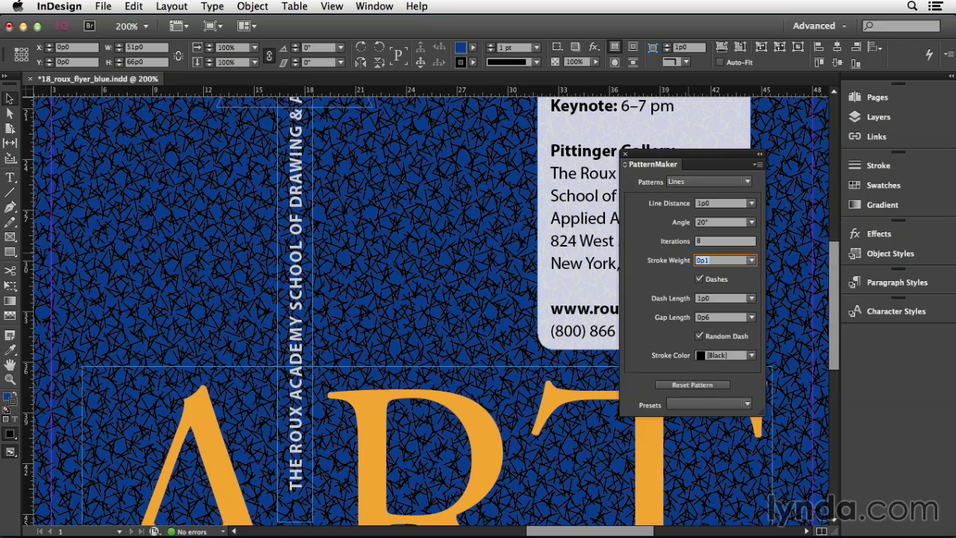
# - Set the Lines pattern's stroke weight to 0p4, dash length to 0p3, gap length to 1p0 and stroke color to C=100 M=0 Y=0 K=0
pyautogui.write('0p4')
pyautogui.press('Tab')
pyautogui.press('Tab')
pyautogui.write('0p3')
pyautogui.press('Tab')
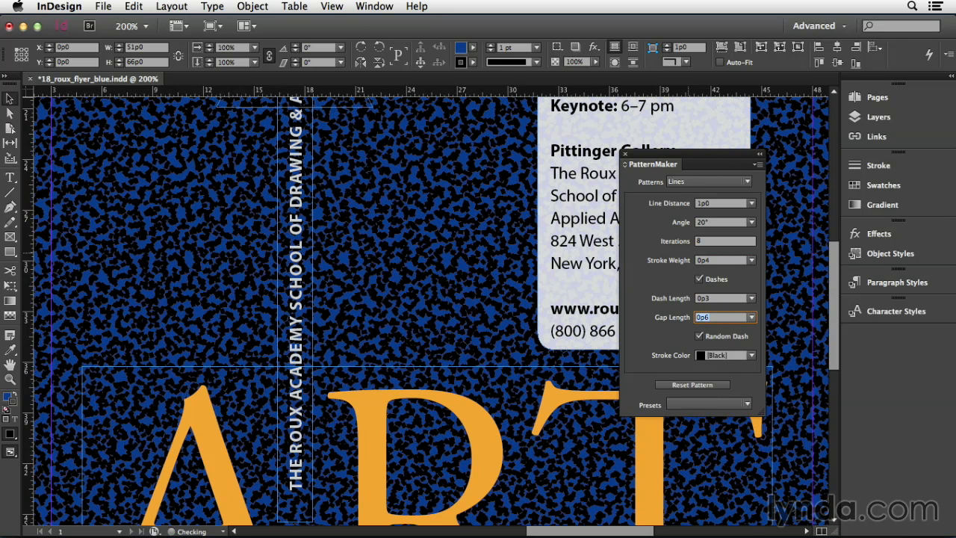
pyautogui.write('1p0')
pyautogui.press('Tab')
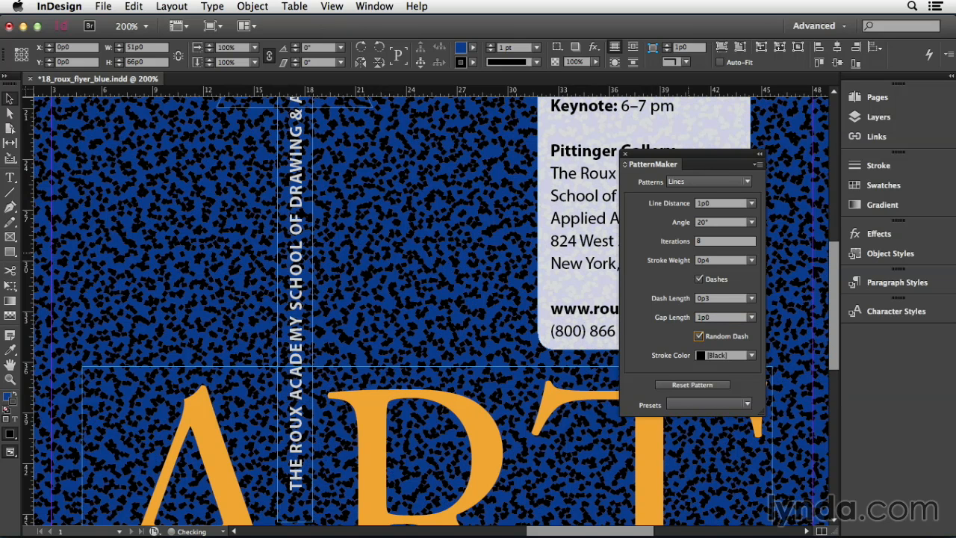
pyautogui.click(723, 355)
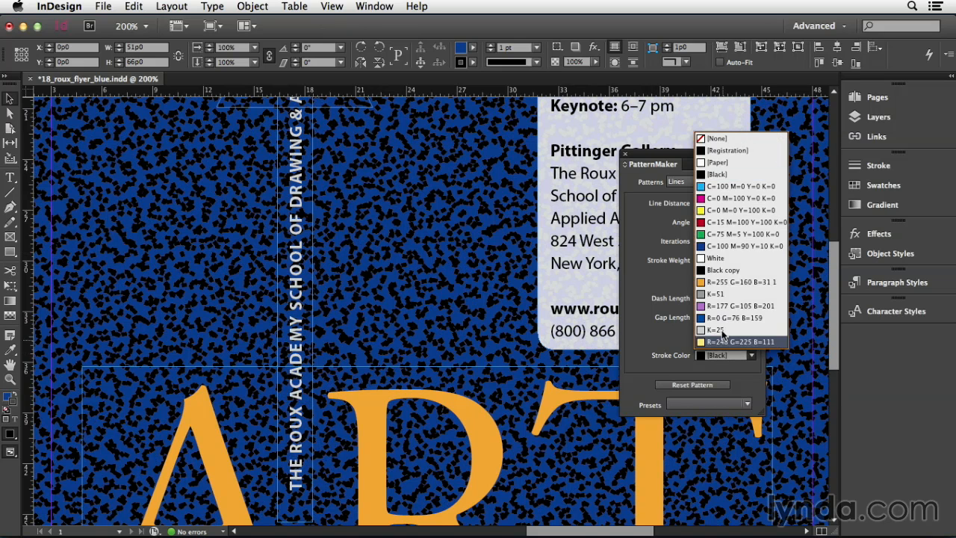
pyautogui.click(714, 187)
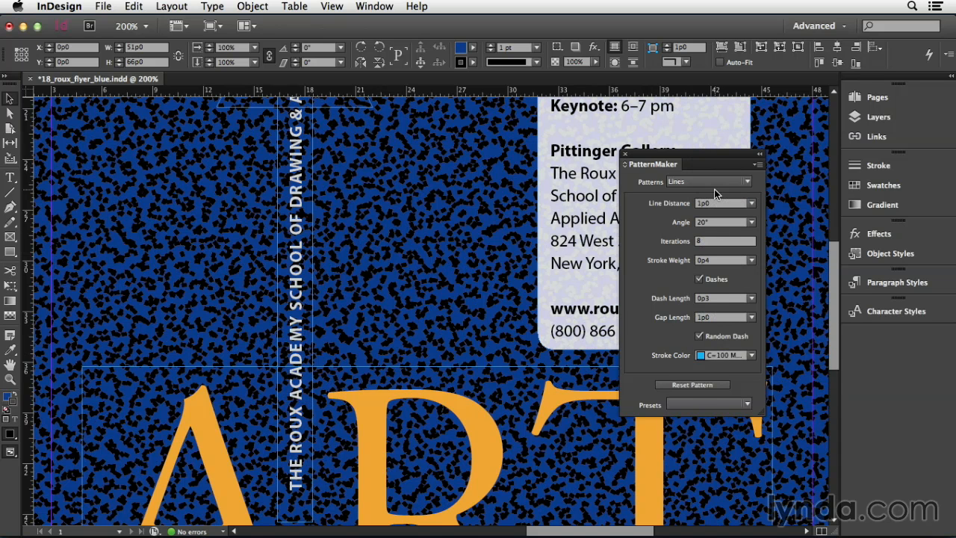